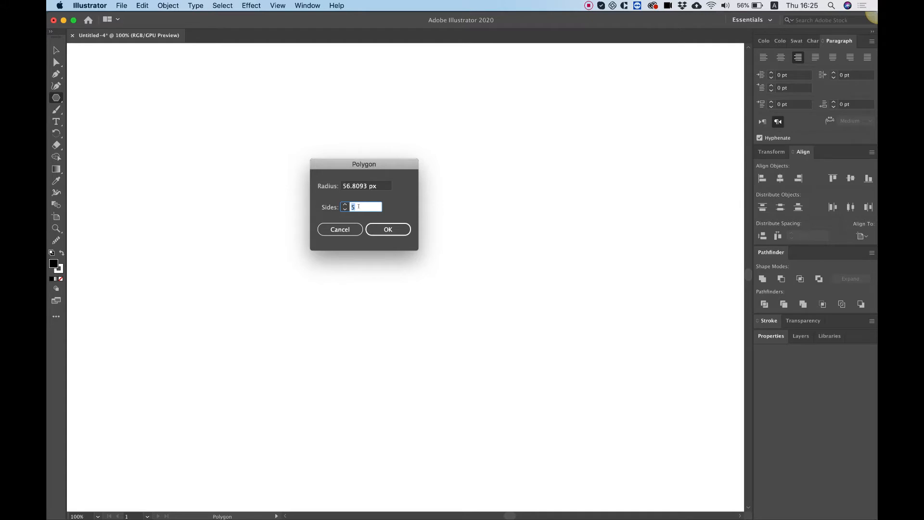
Create a five-sided polygon with a 56.8093 px radius and rotate it 180° so its point faces down
click(390, 229)
click(389, 230)
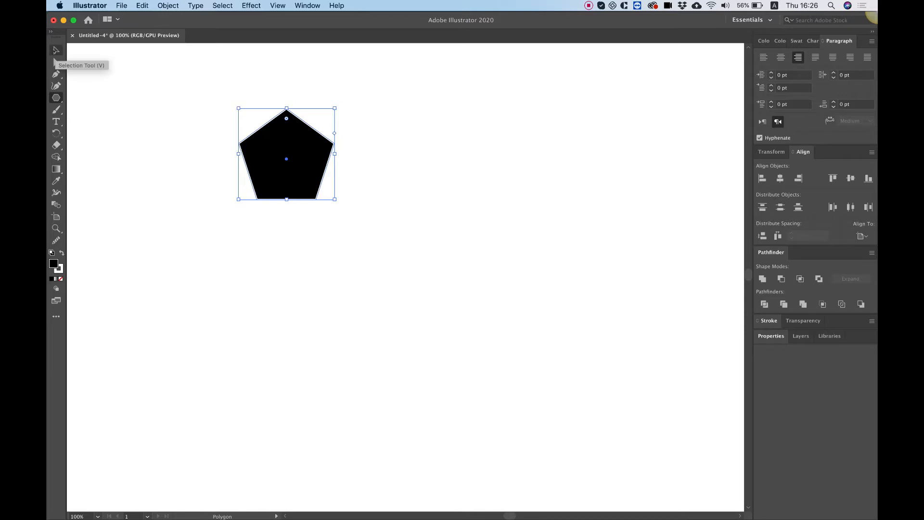
click(56, 51)
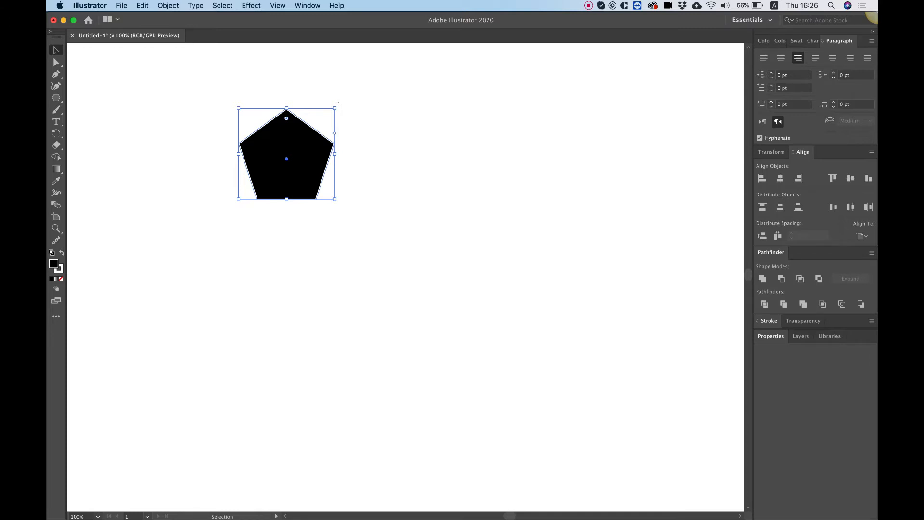
drag(348, 110, 255, 193)
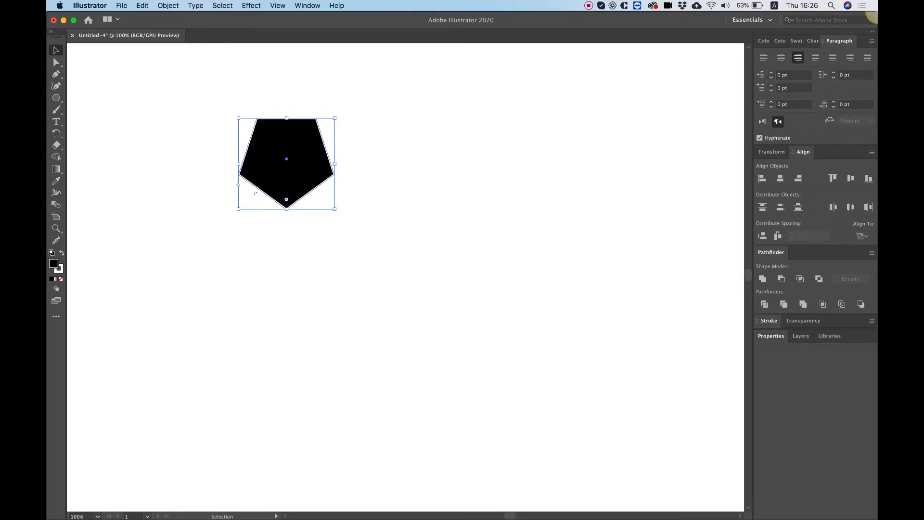
drag(300, 136, 395, 224)
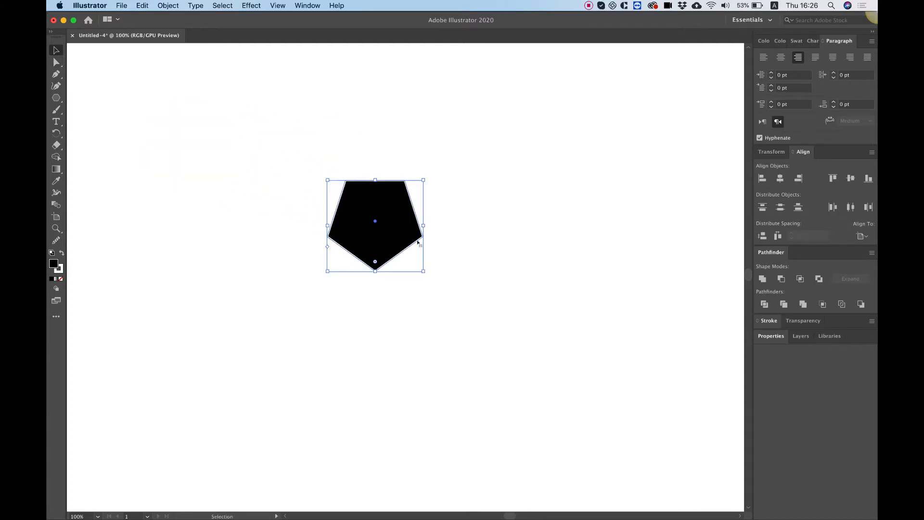
click(361, 155)
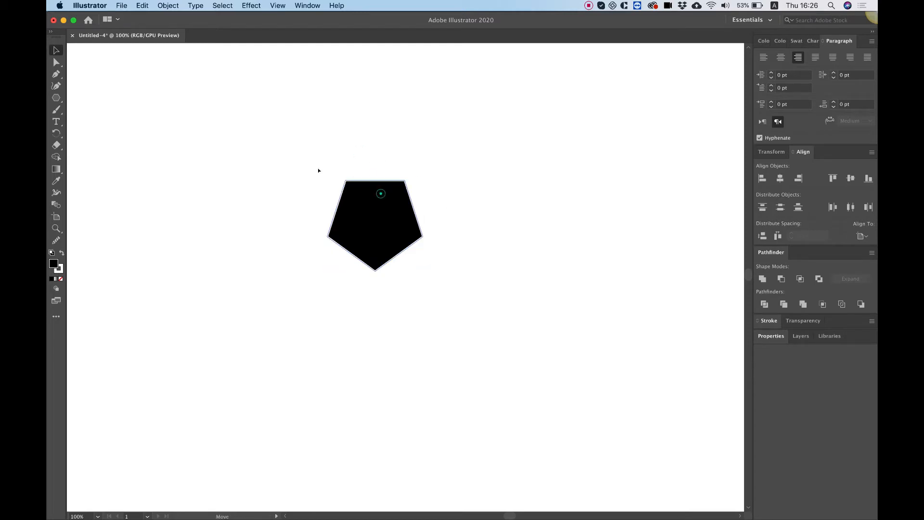
Move the pentagon toward the artboard's upper left and place a duplicate beside it, slightly spaced apart
drag(382, 197, 309, 132)
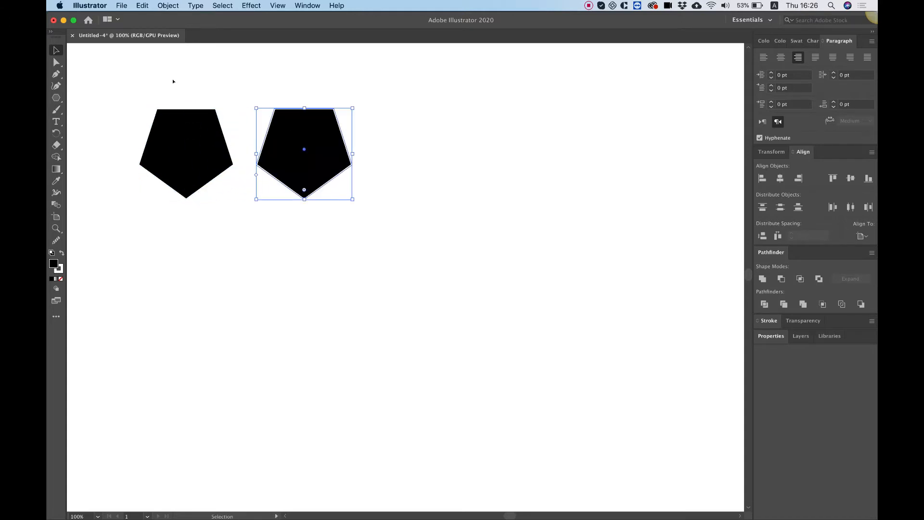
click(435, 165)
click(333, 163)
mouse_move(336, 163)
mouse_down()
mouse_move(353, 163)
mouse_move(342, 163)
mouse_up()
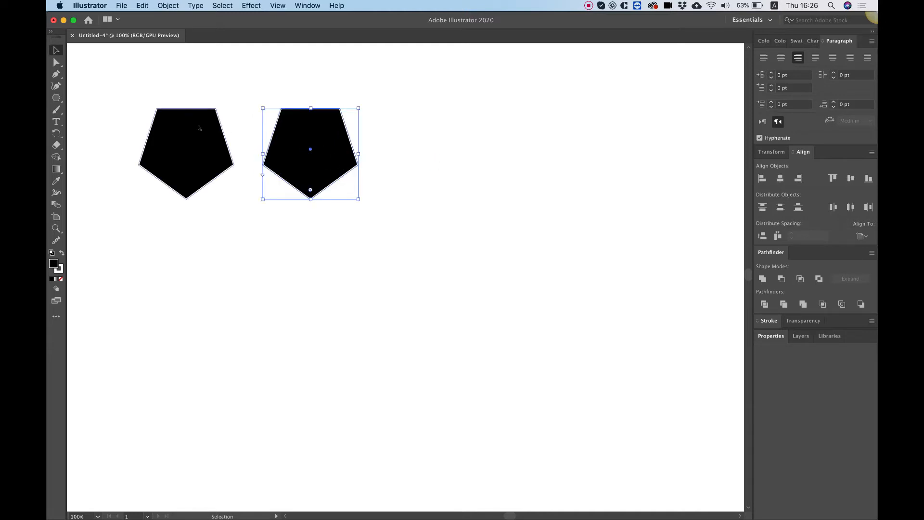
Round only the two side corners of the duplicated pentagon, leaving its top corners and bottom point sharp
click(57, 62)
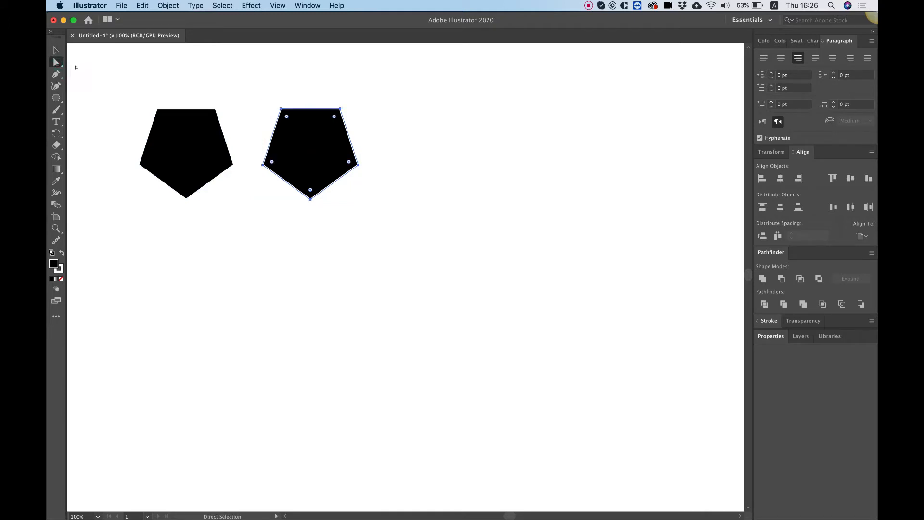
click(262, 165)
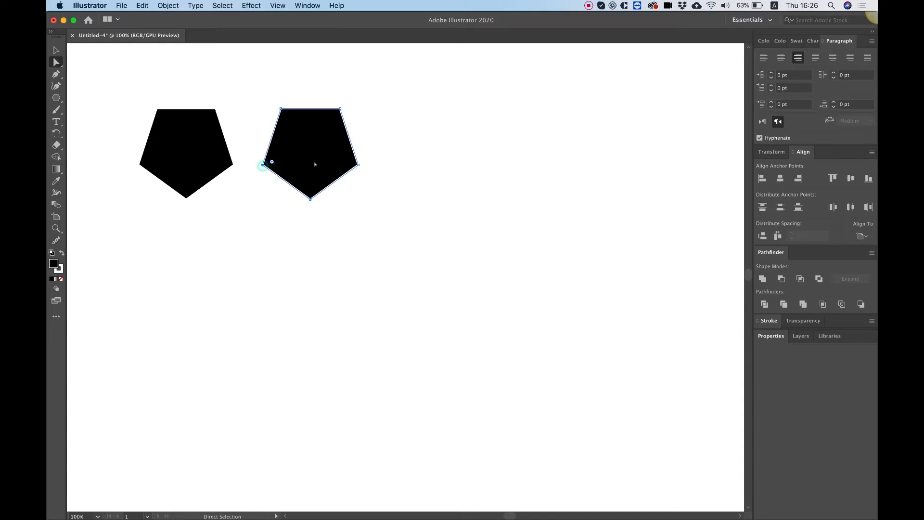
shift+click(358, 165)
drag(272, 163, 297, 163)
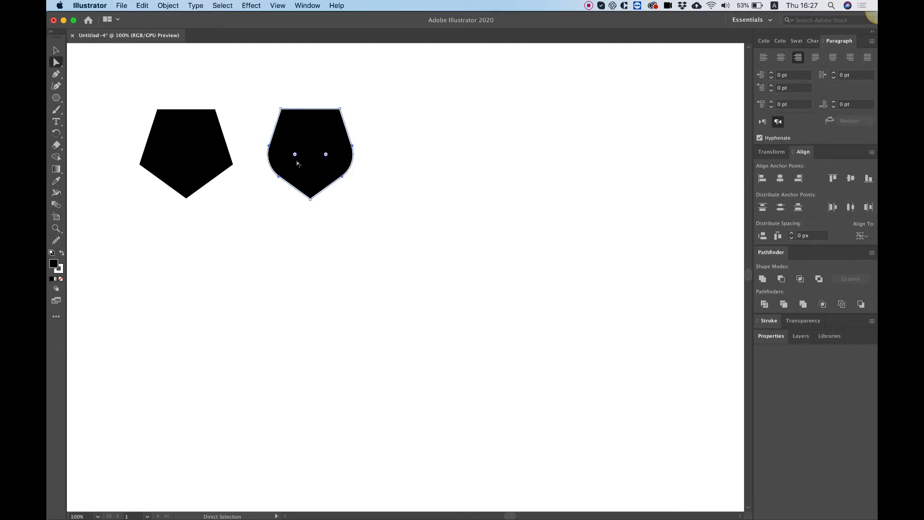
click(56, 50)
click(517, 184)
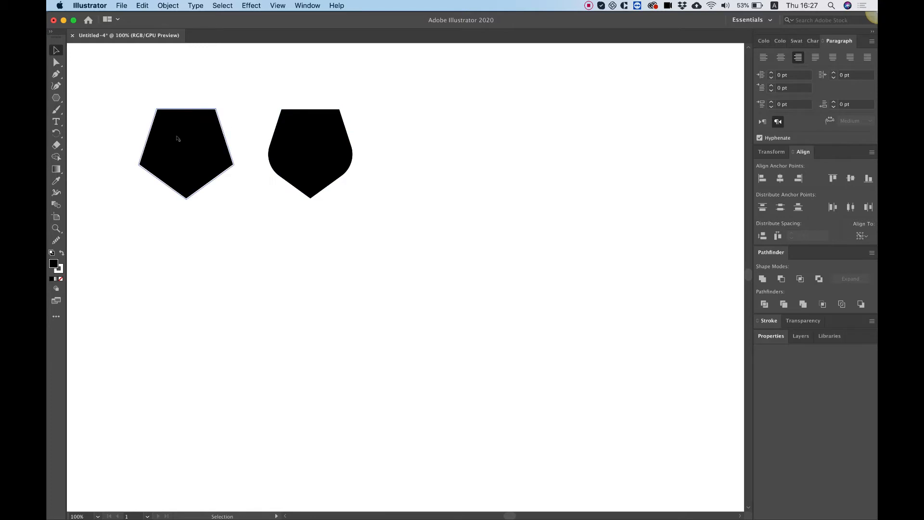
Duplicate the rounded pentagon to its right and round the copy's side corners to the maximum, forming a curved pointed shield
drag(332, 146, 459, 151)
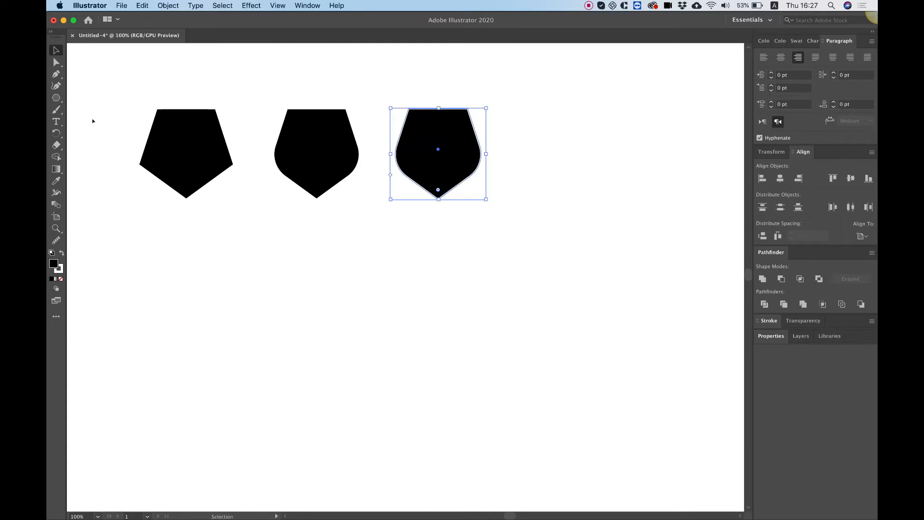
click(57, 62)
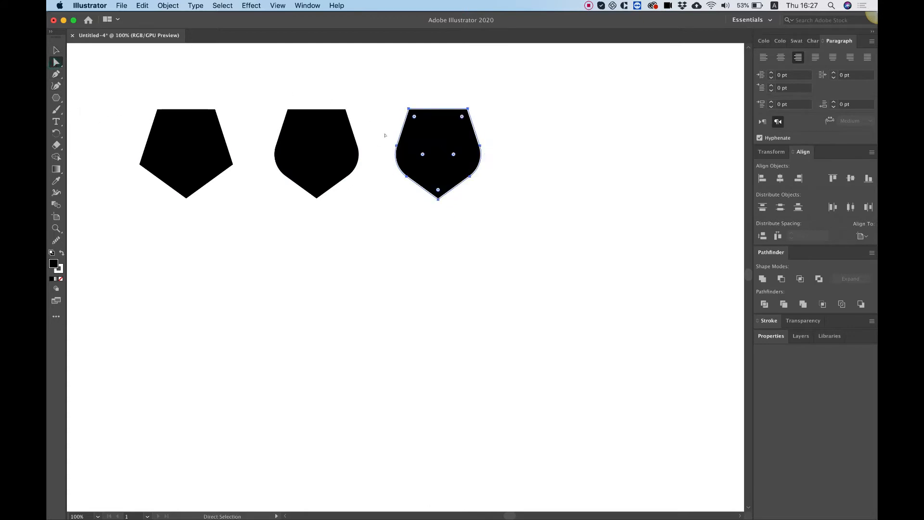
drag(385, 141, 498, 174)
drag(453, 155, 380, 131)
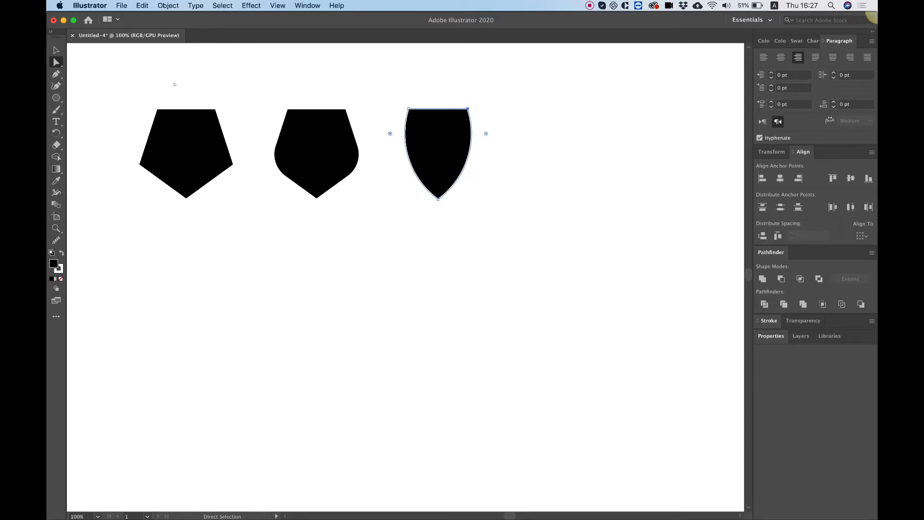
key(v)
click(501, 120)
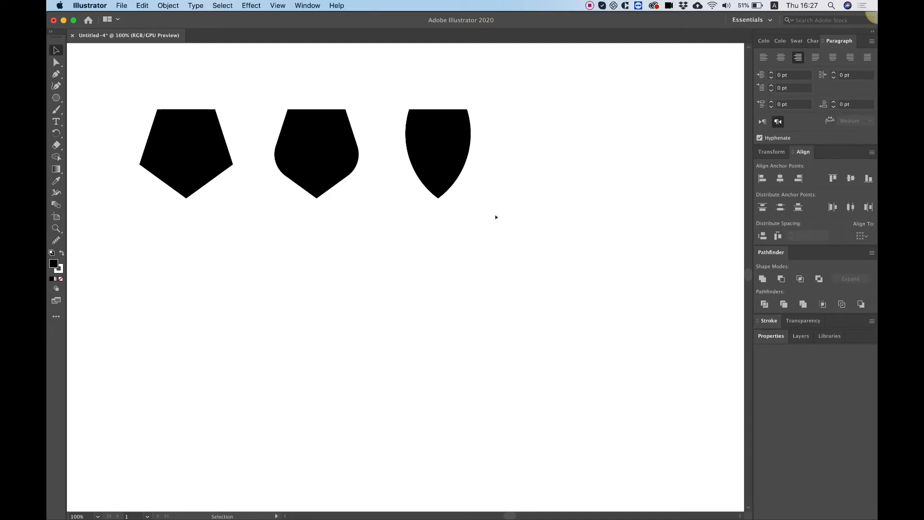
Shift the row of three shapes right and duplicate the rounded pentagon and the pointed shield into a second row
drag(532, 211, 294, 163)
click(353, 81)
drag(230, 80, 367, 262)
click(547, 261)
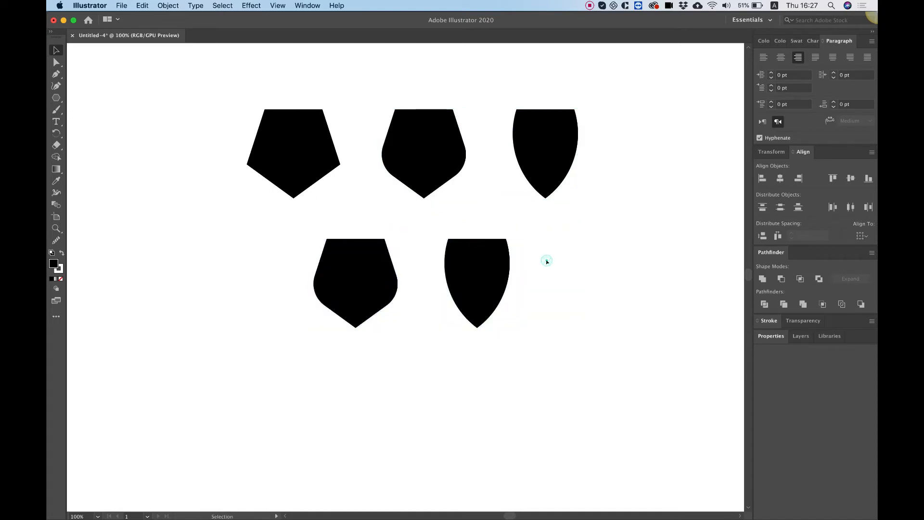
Draw a small ellipse overlapping the top edge of the second-row rounded pentagon
drag(56, 97, 56, 97)
click(81, 110)
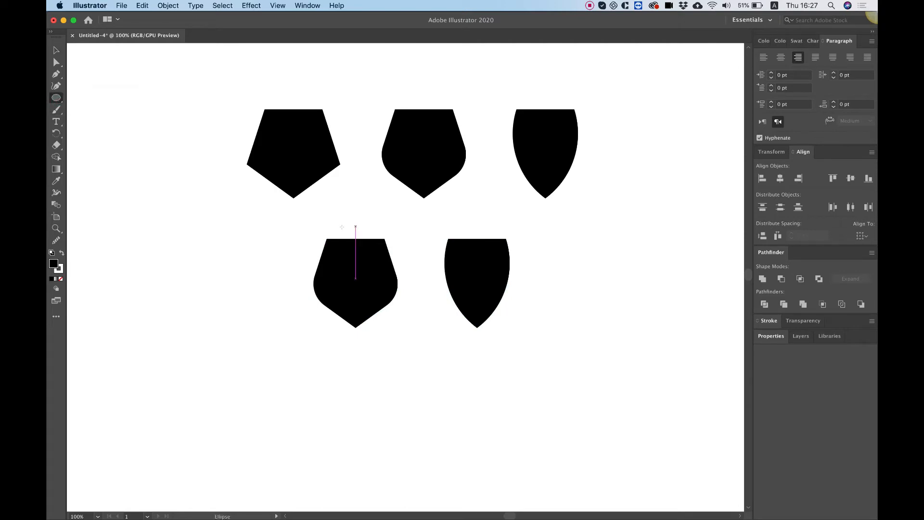
drag(340, 228, 377, 258)
key(v)
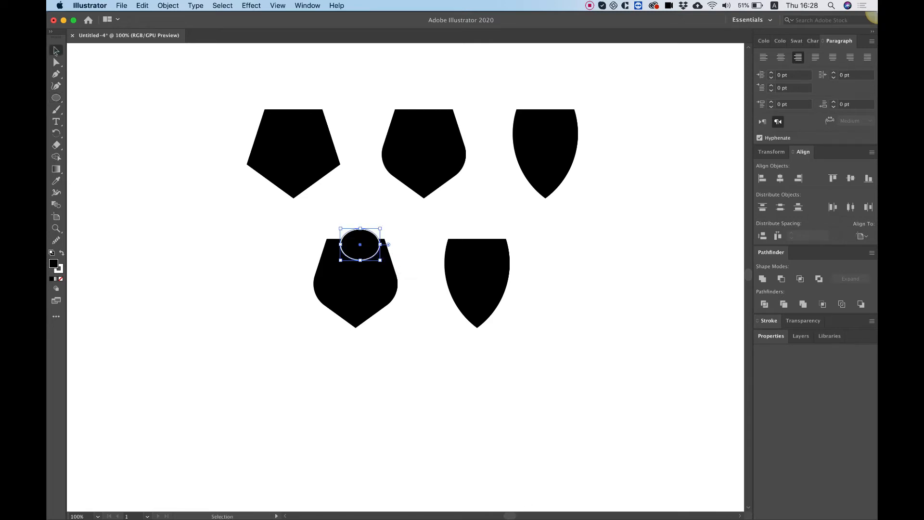
Align the ellipse and rounded pentagon by their horizontal centers and unite them into one shape
click(287, 216)
drag(304, 235, 400, 331)
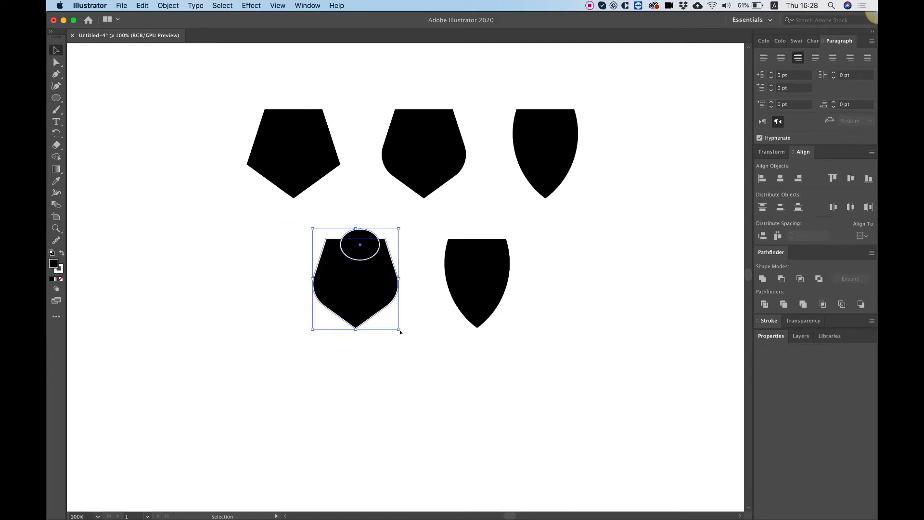
click(779, 178)
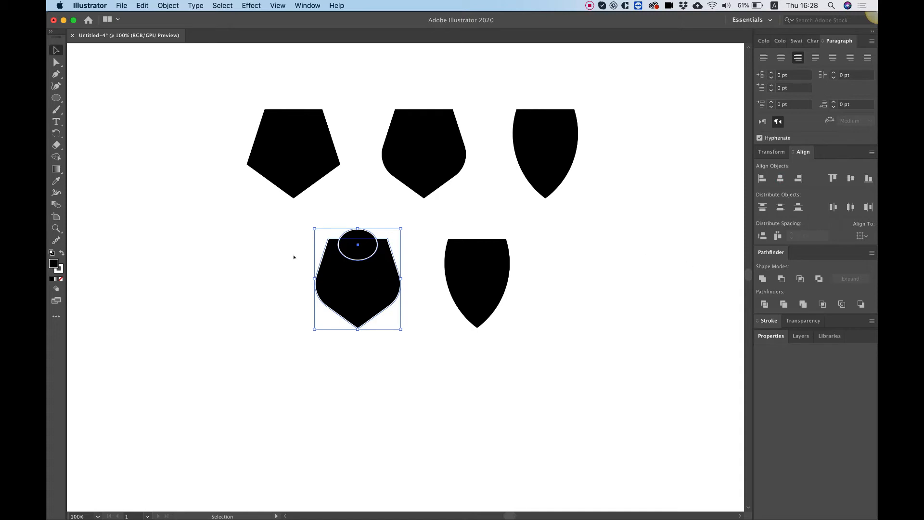
click(762, 278)
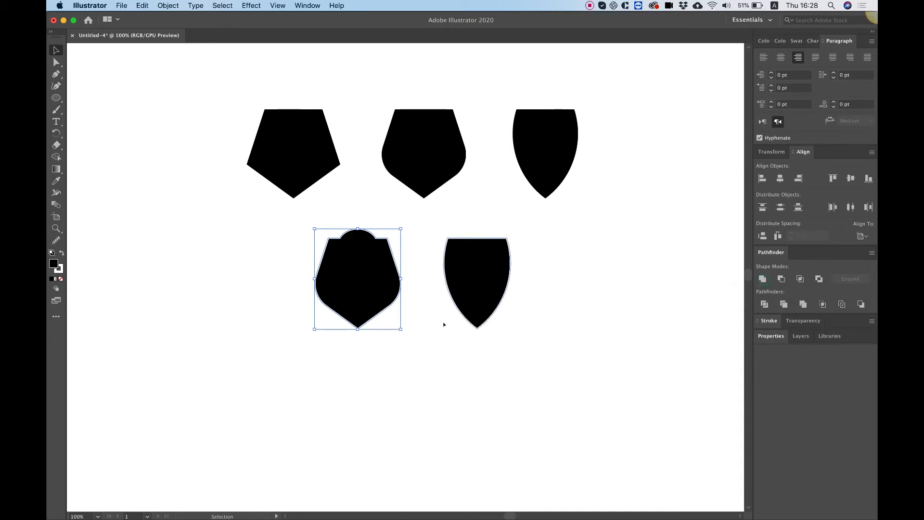
click(437, 339)
Move the dome-topped shield left, duplicate it beside itself, and shift the second-row pointed shield right to make room
click(362, 288)
drag(364, 284, 284, 283)
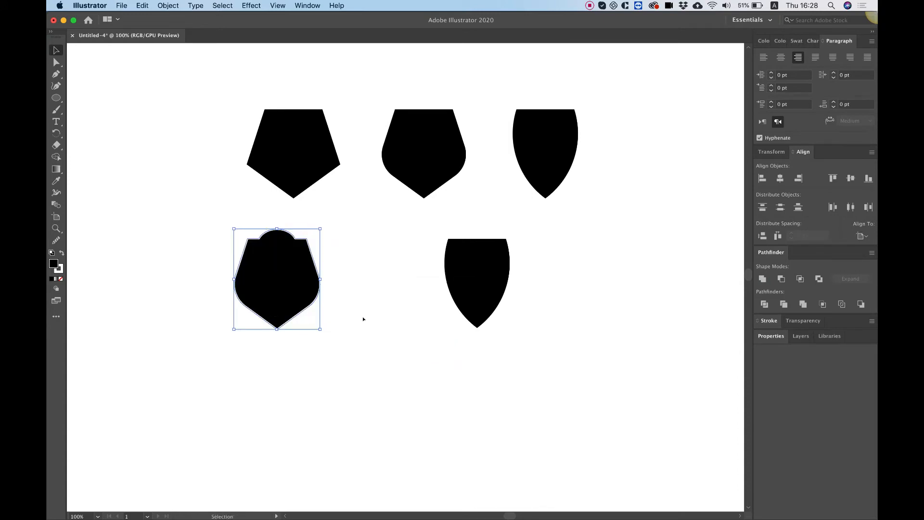
click(380, 323)
click(299, 283)
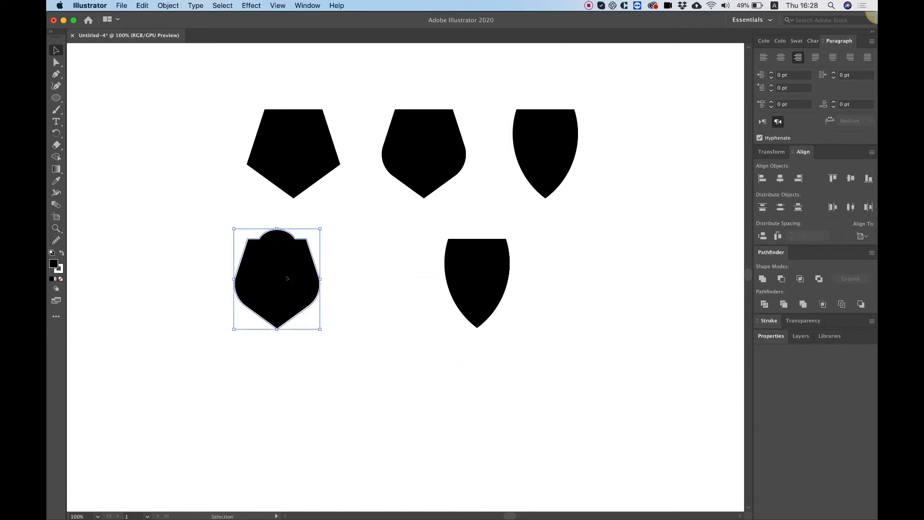
drag(291, 279, 404, 279)
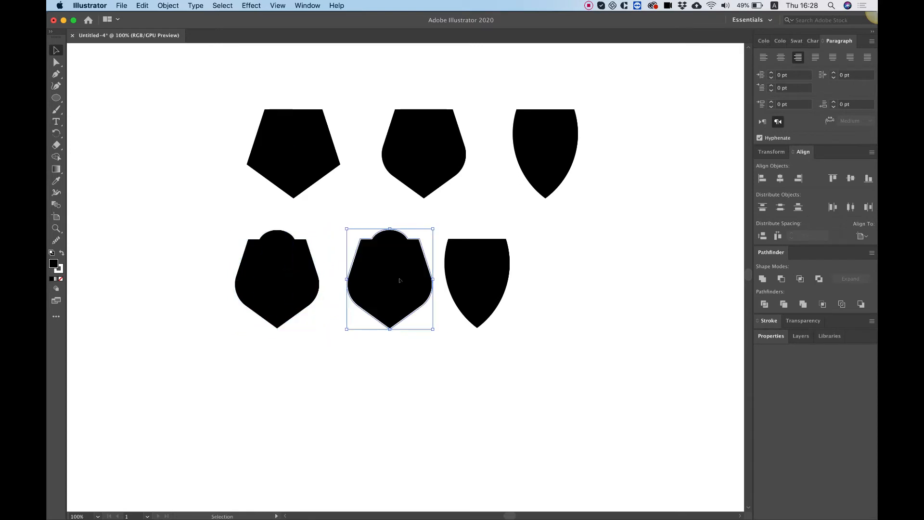
drag(479, 264, 540, 261)
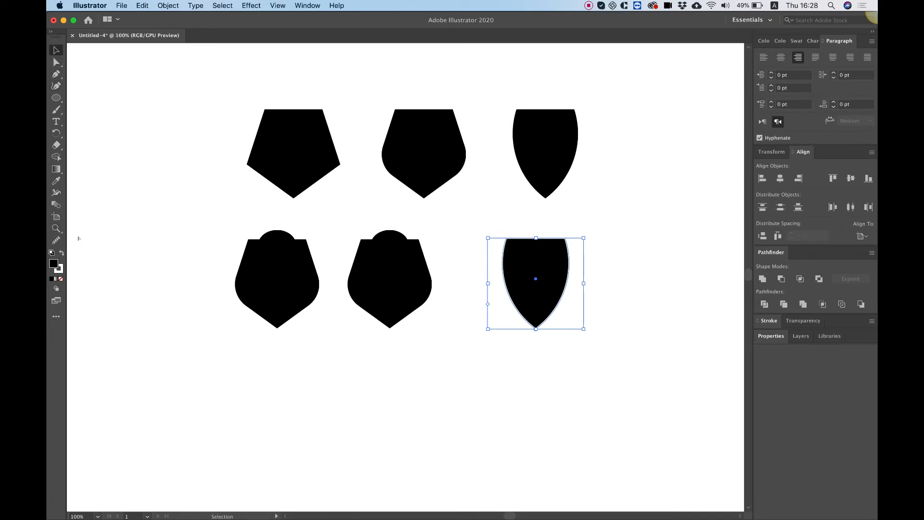
Round the two inner corners where the dome meets the top edge on the duplicated shield, making a smooth wave
key(super+equal)
key(super+equal)
key(super+equal)
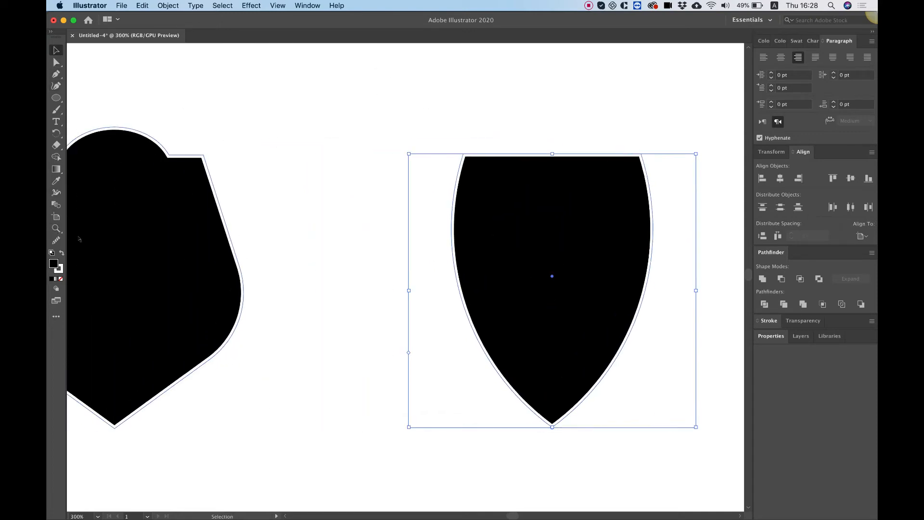
scroll(79, 239, left, 10)
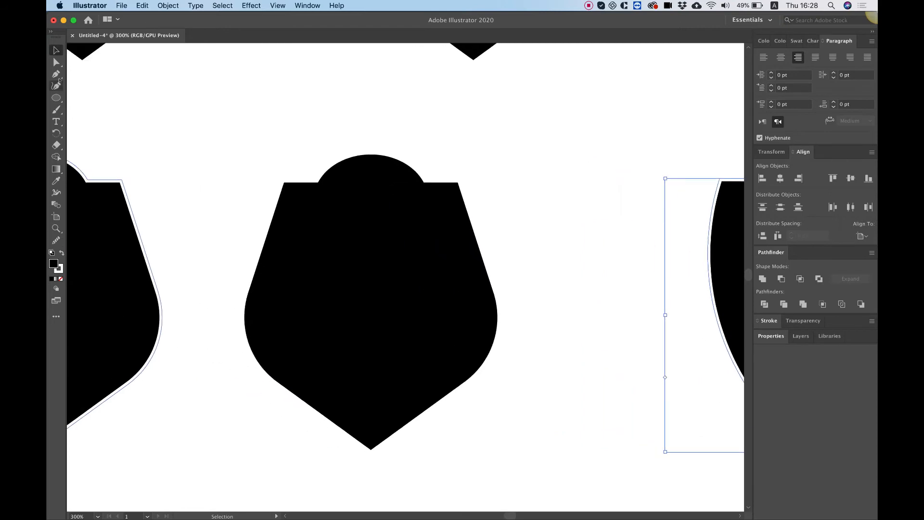
click(56, 62)
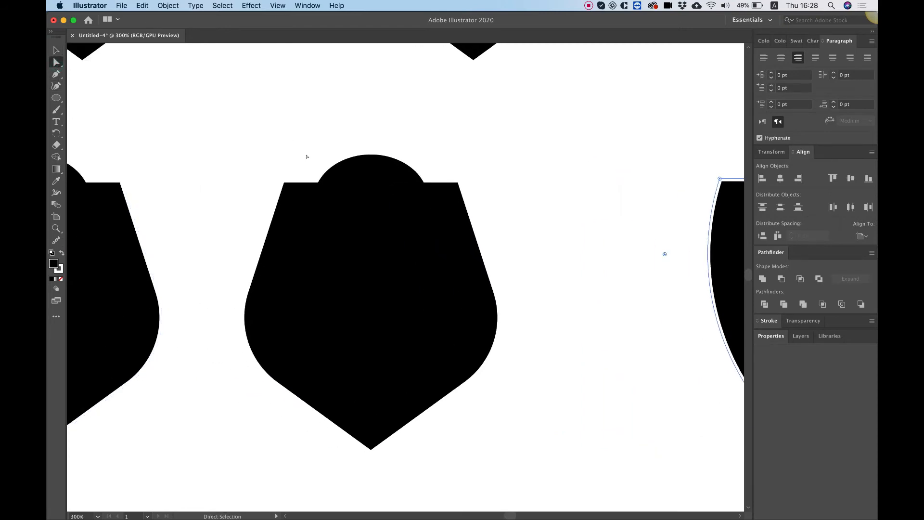
drag(306, 156, 325, 183)
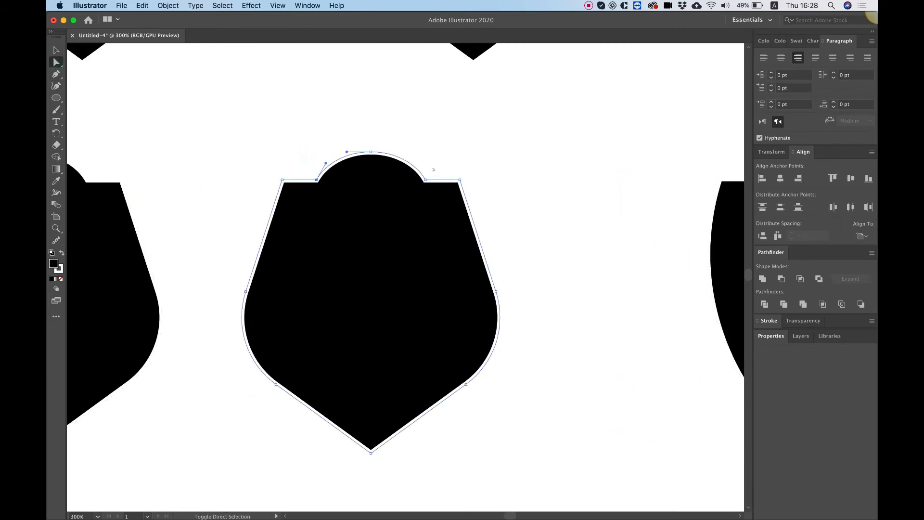
drag(439, 162, 475, 119)
click(56, 50)
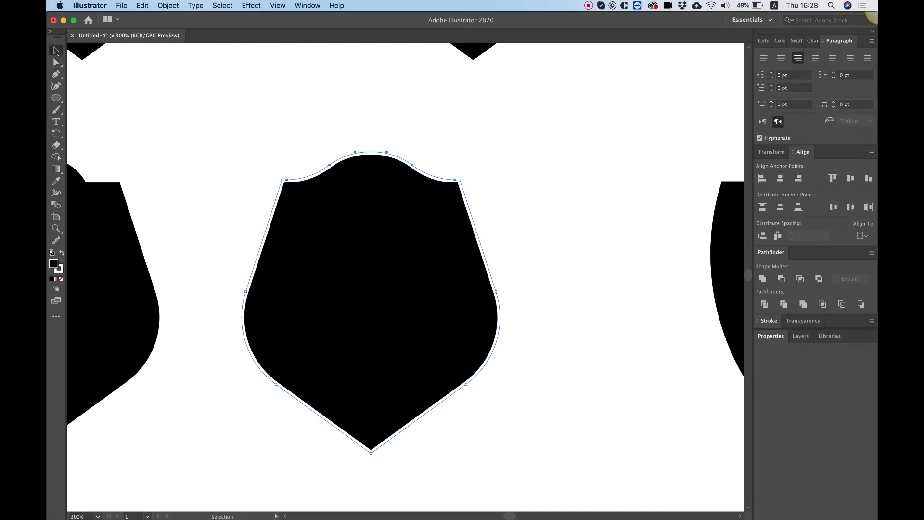
click(543, 143)
Line up the second-row shields under the first row, move the pointed shield to a third row, and duplicate the wavy-topped shield into its place
key(super+minus)
key(super+minus)
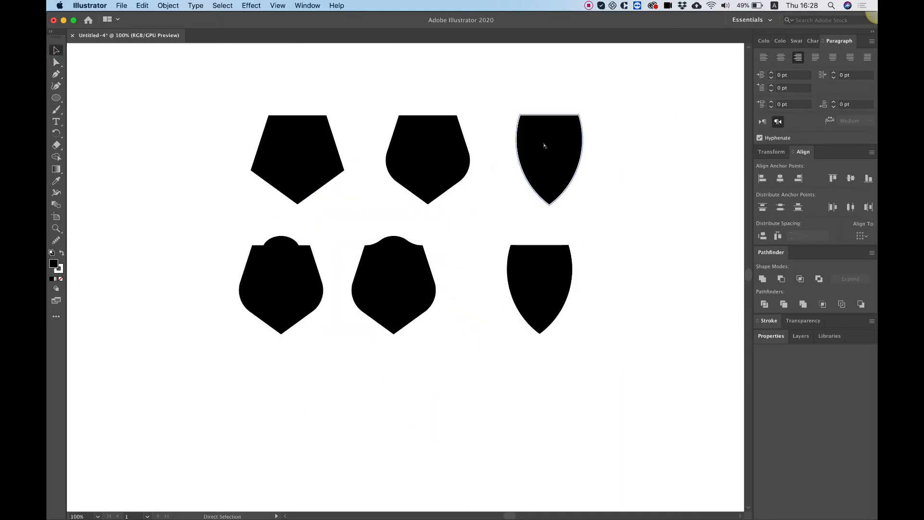
key(super+minus)
key(super+plus)
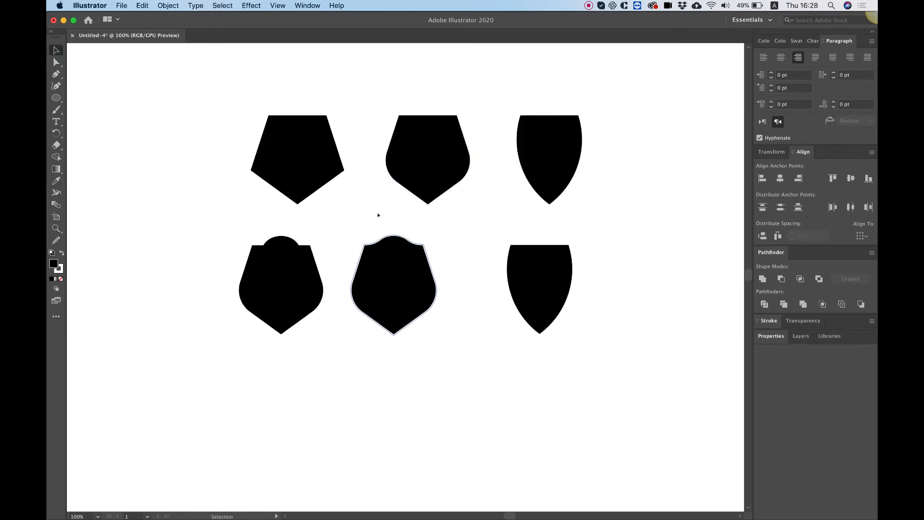
drag(395, 264, 430, 263)
drag(300, 268, 317, 269)
drag(551, 280, 442, 412)
drag(429, 273, 551, 279)
Move the top center anchor point of the third second-row shield downward to form a notch between two peaks
click(57, 63)
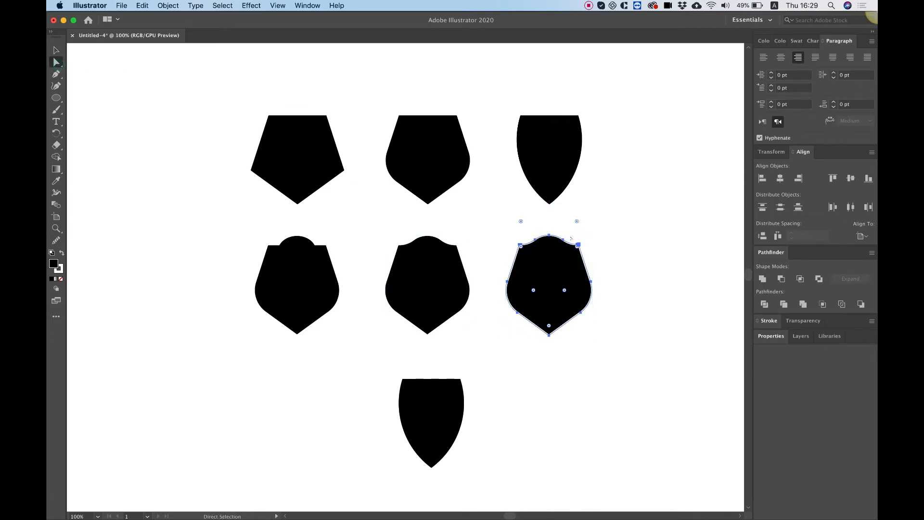
click(547, 233)
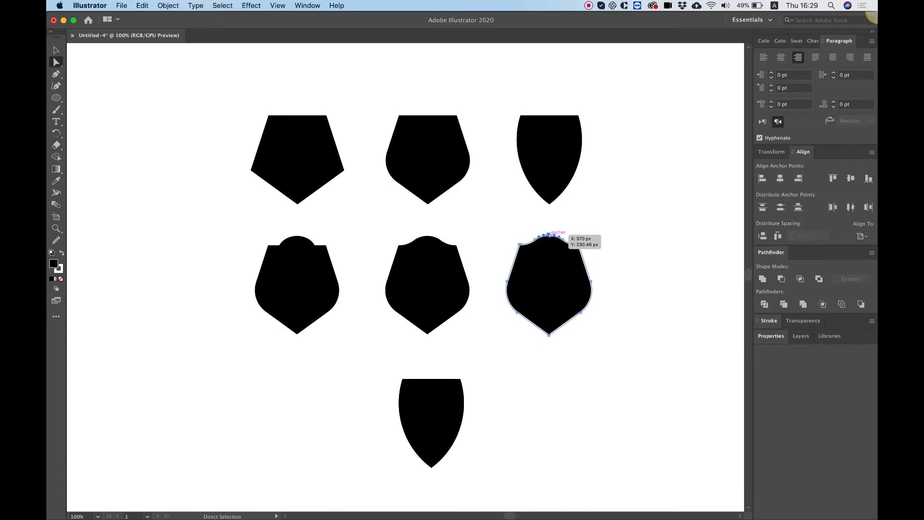
drag(548, 233, 548, 244)
drag(549, 249, 548, 249)
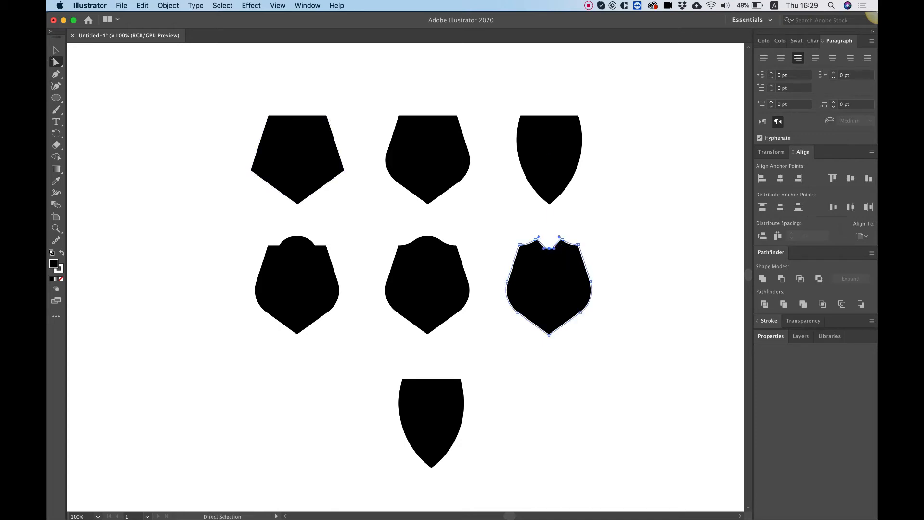
Move the third-row pointed shield under the first column, aligned with the shields above it
click(56, 50)
click(202, 210)
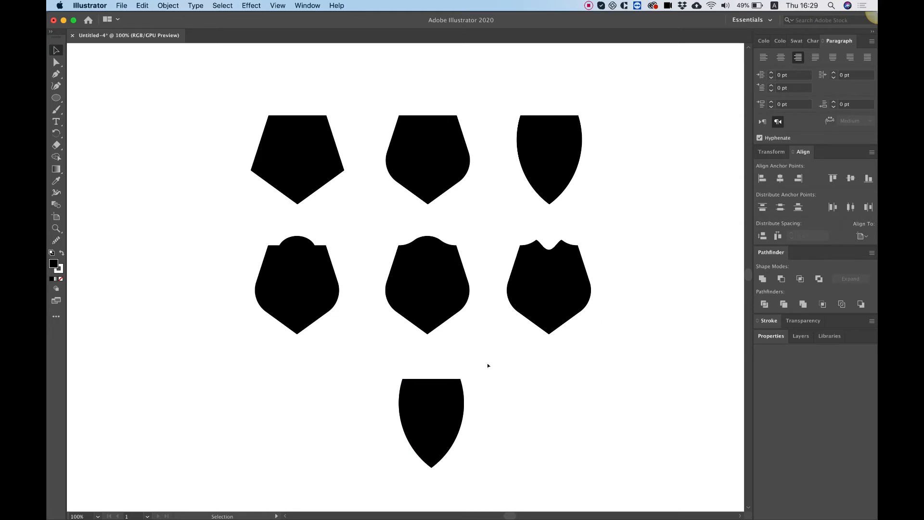
drag(445, 417, 311, 415)
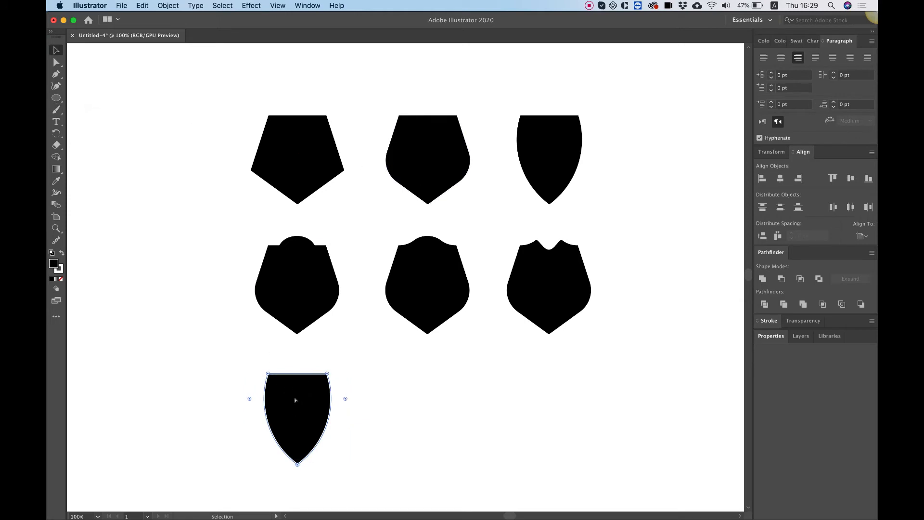
Draw a small circle with the Ellipse tool over the third-row shield's top edge and shift it to the shield's center
key(super+equal)
click(56, 98)
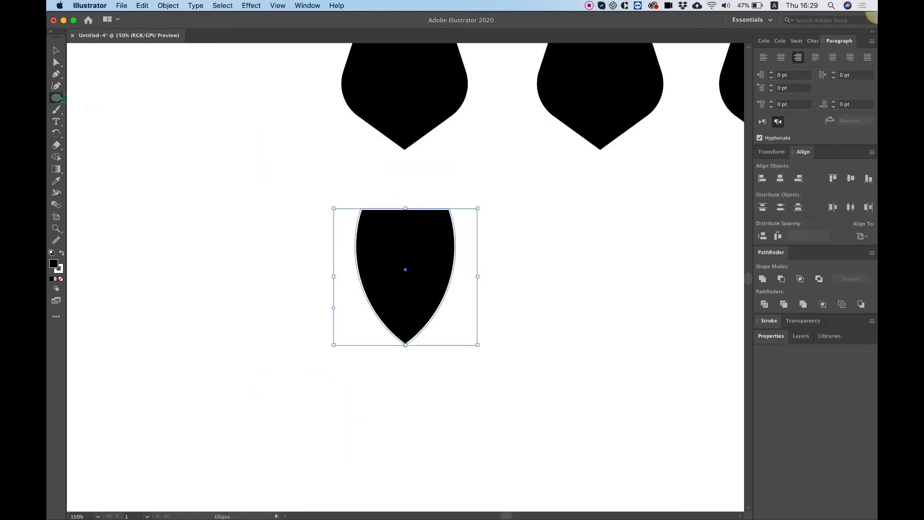
drag(382, 189, 432, 239)
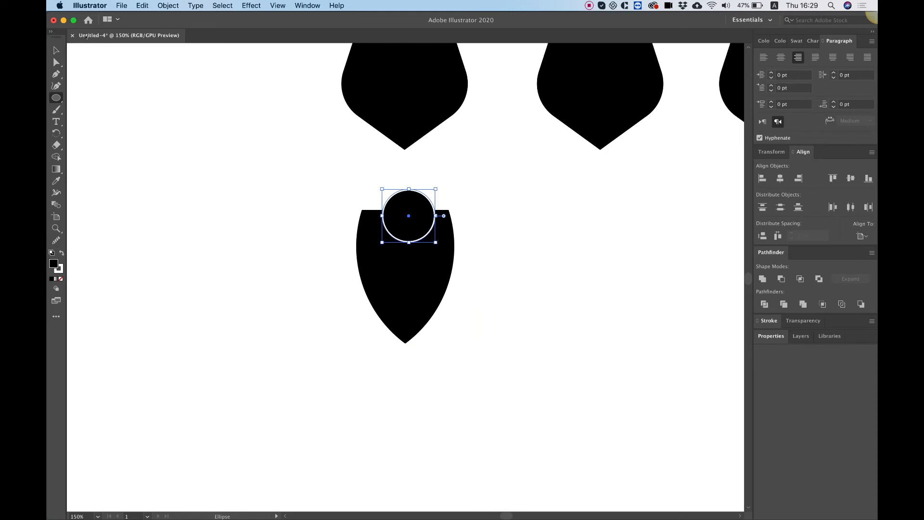
click(55, 44)
drag(420, 203, 416, 203)
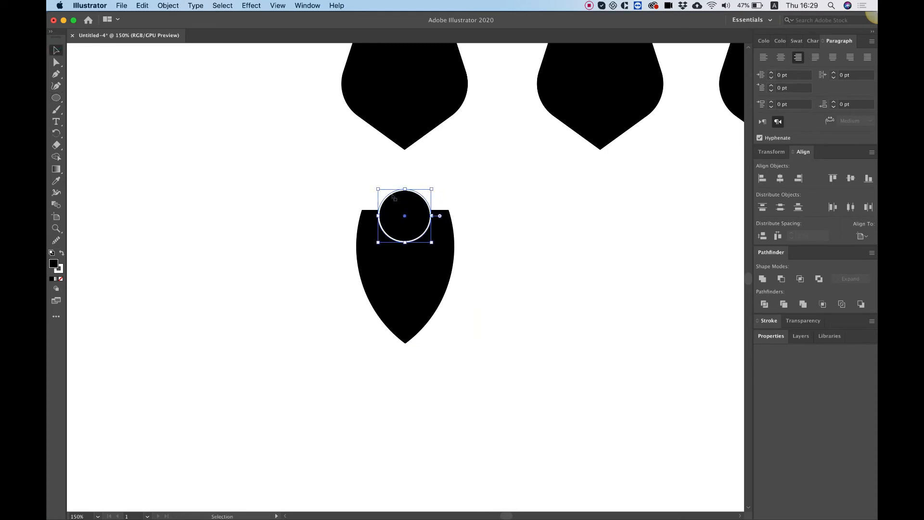
Center the circle and the pointed shield horizontally on each other and unite them into one shape
click(313, 186)
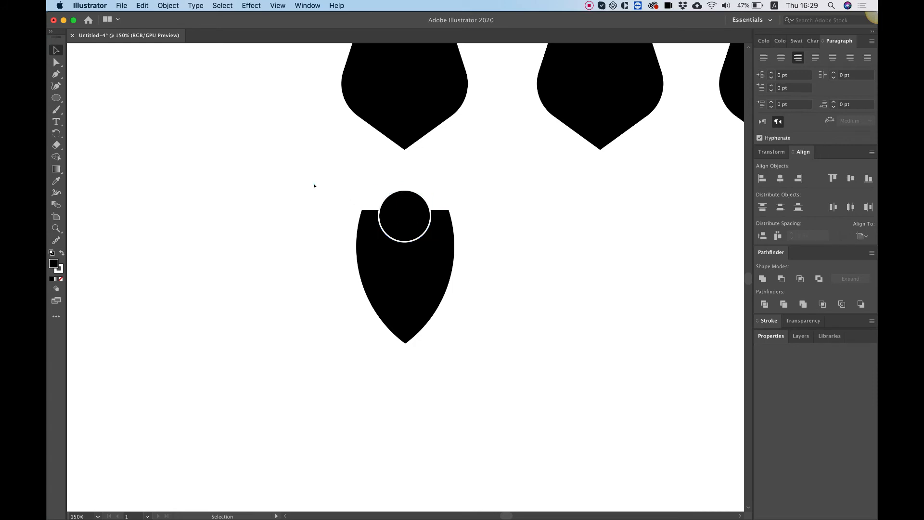
drag(314, 184, 483, 346)
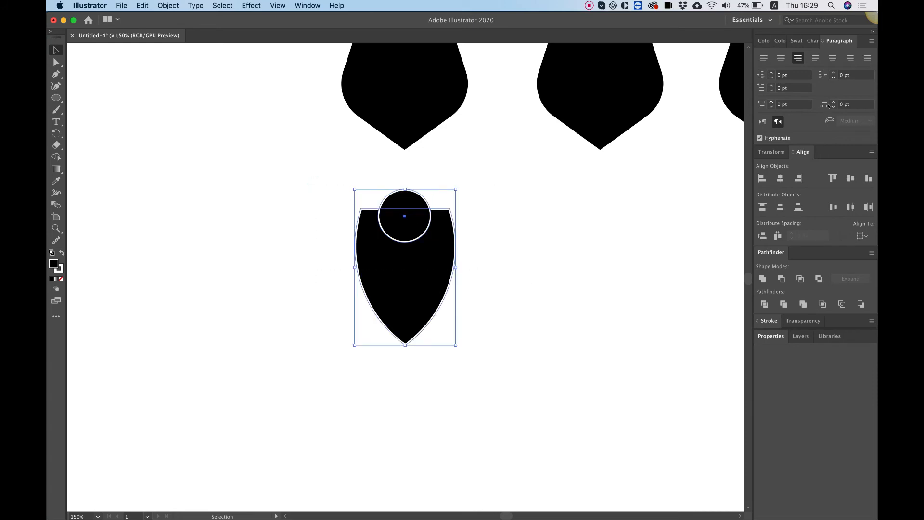
click(780, 178)
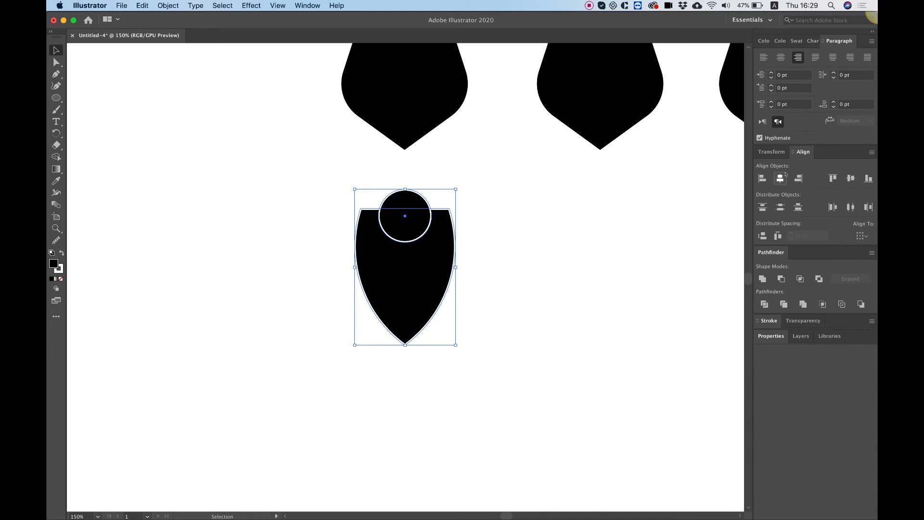
click(763, 280)
Round the two inner corners where the dome meets the top edge of the third-row shield
key(a)
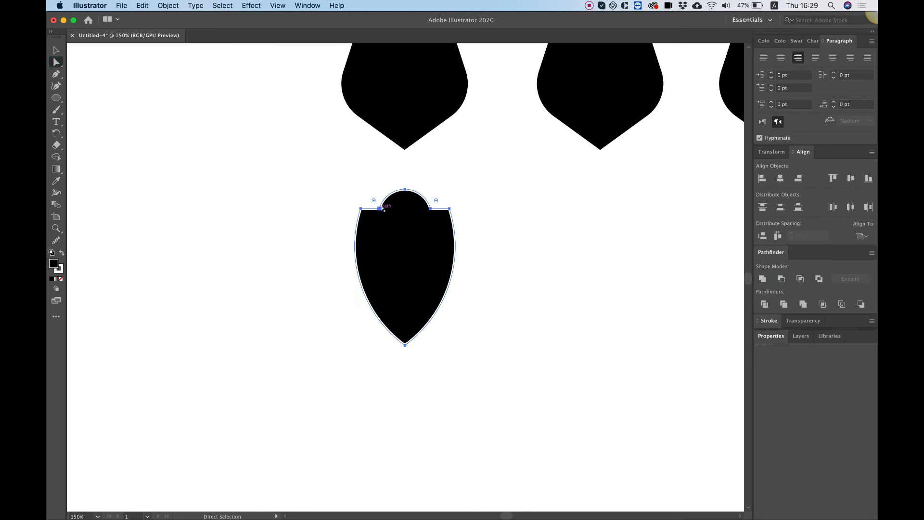
click(430, 208)
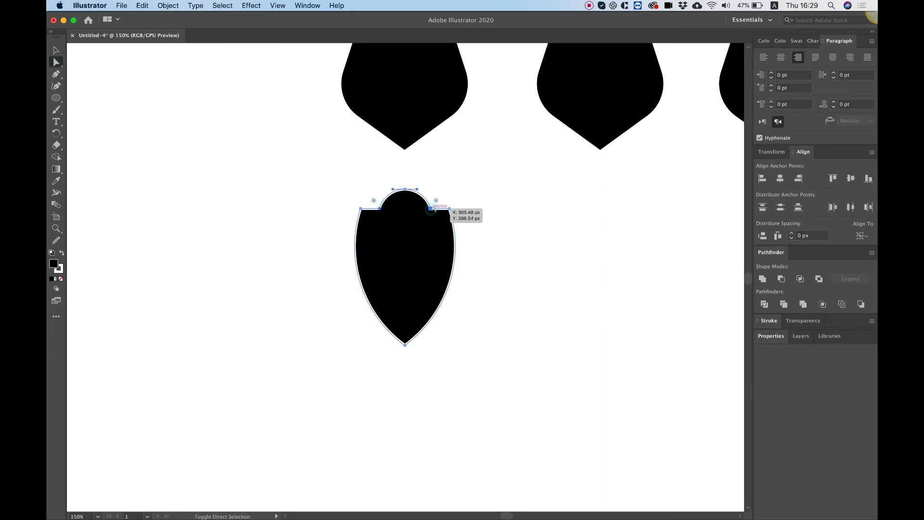
drag(436, 200, 446, 184)
click(56, 50)
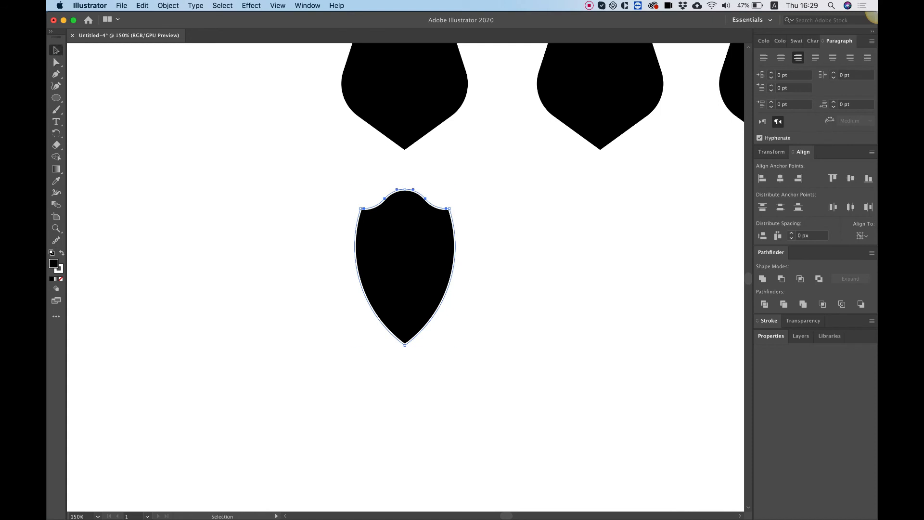
Duplicate the wavy-topped pointed shield into the second column of the third row
click(539, 219)
click(411, 234)
drag(404, 261, 600, 262)
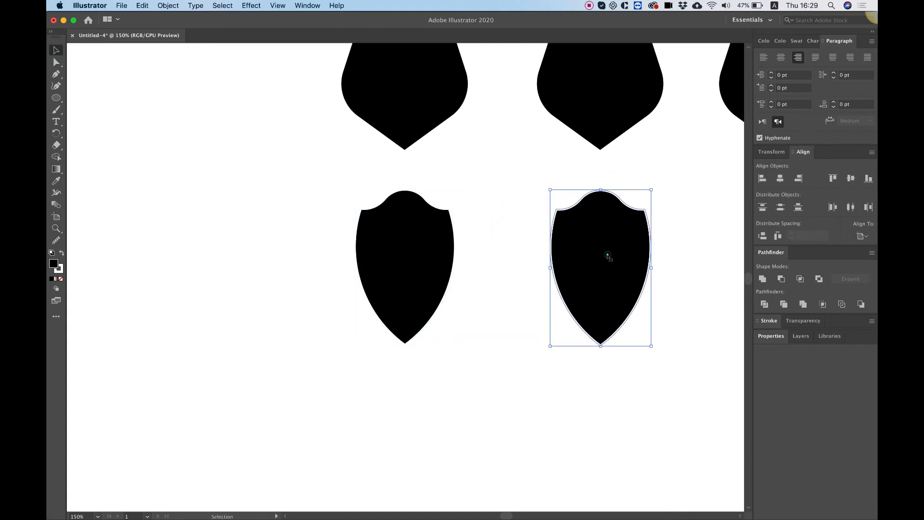
Move the duplicate's top center anchor point far down to form a deep notch between two peaks
click(56, 62)
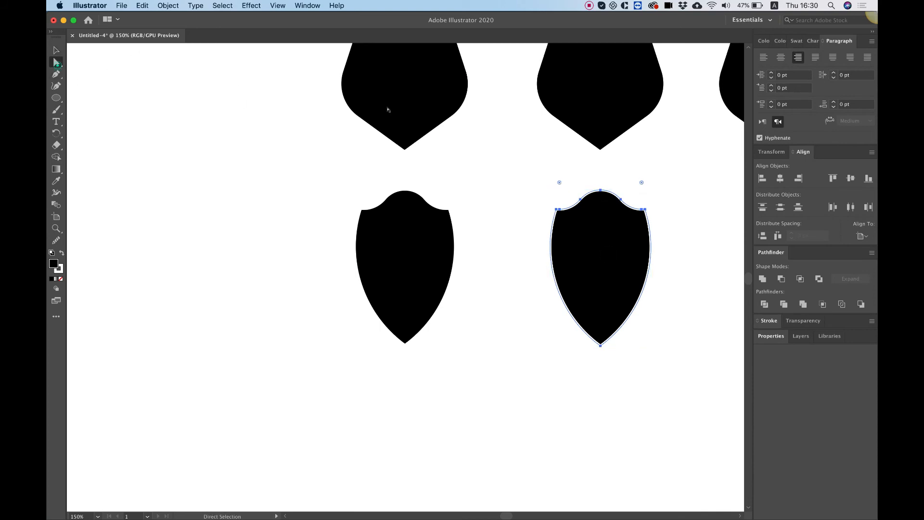
click(601, 191)
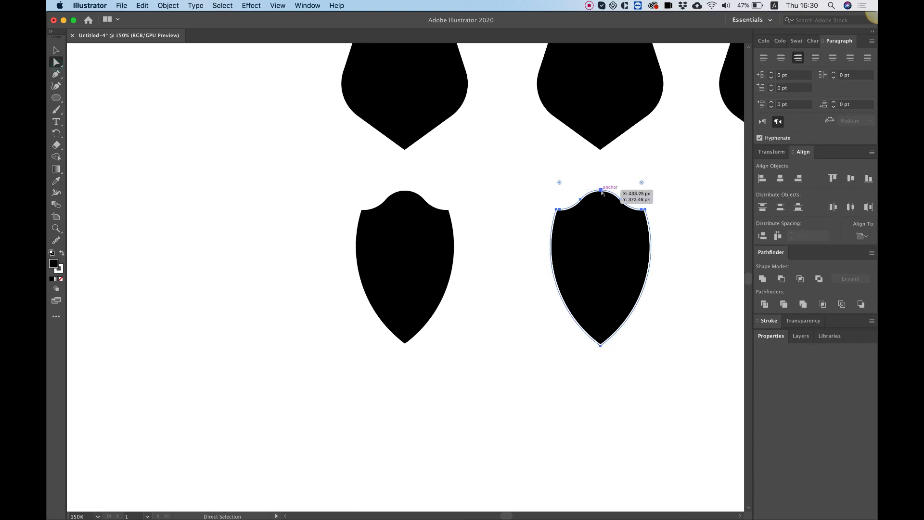
drag(604, 194, 610, 240)
click(501, 192)
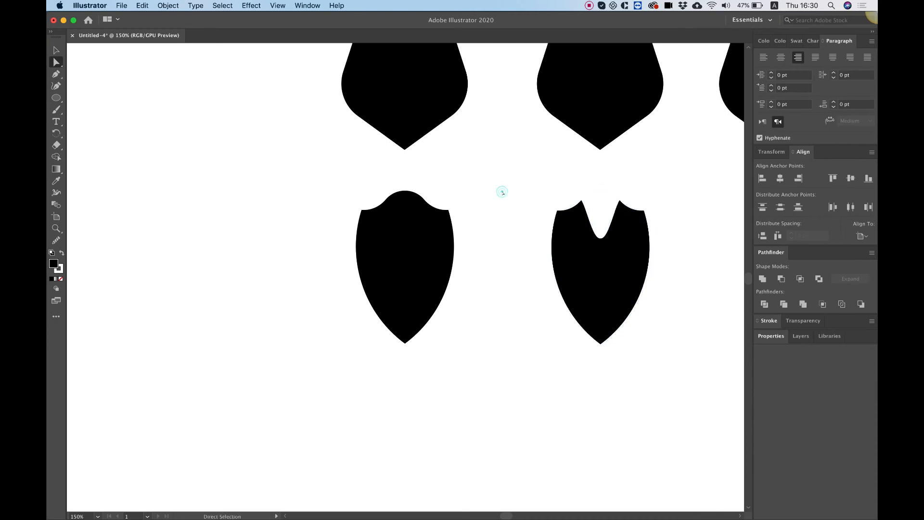
Duplicate the deep-notched shield into the third column of the third row
scroll(503, 193, right, 5)
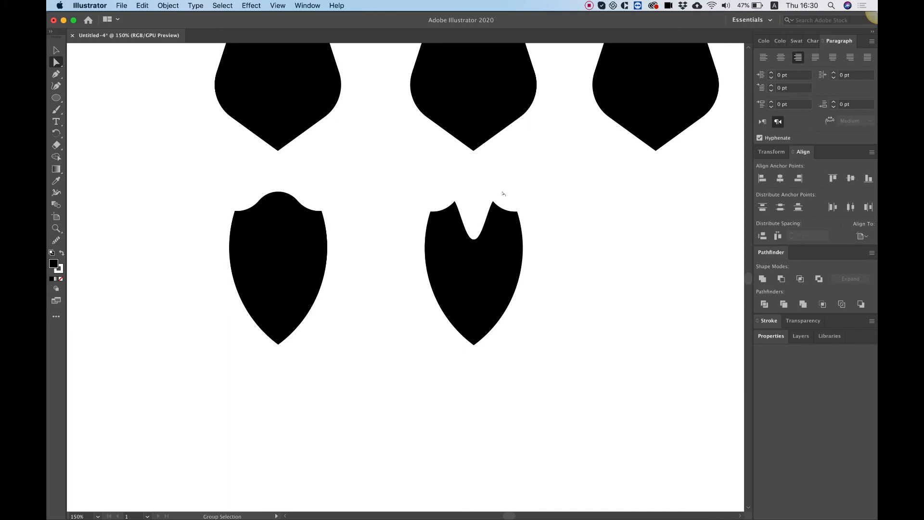
key(super+minus)
key(super+minus)
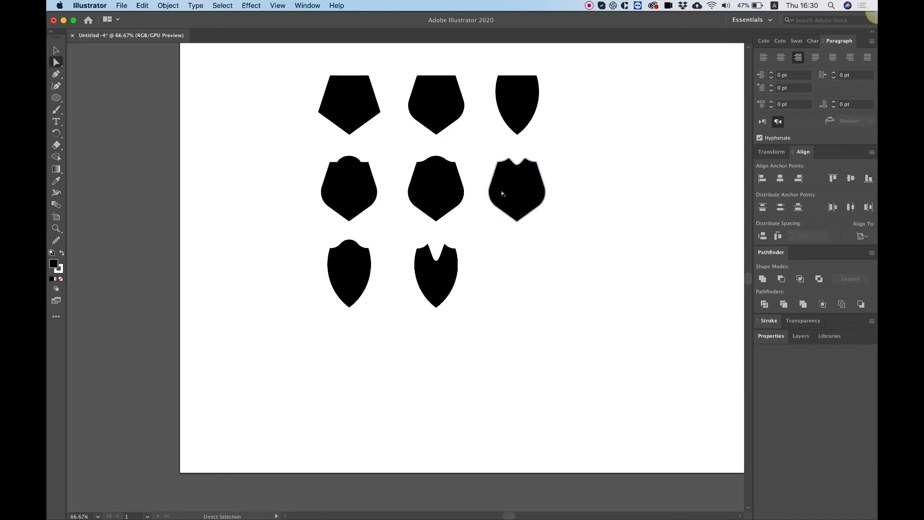
click(56, 50)
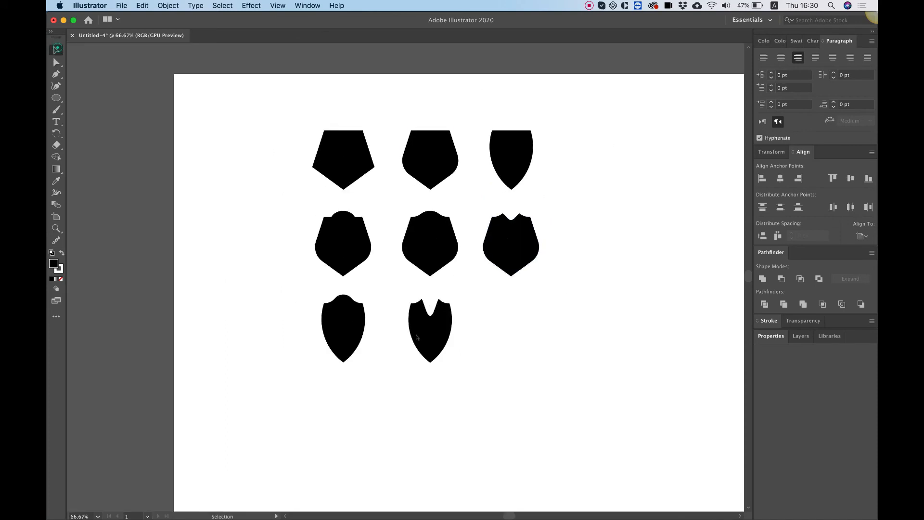
drag(433, 344, 474, 326)
click(56, 62)
click(561, 350)
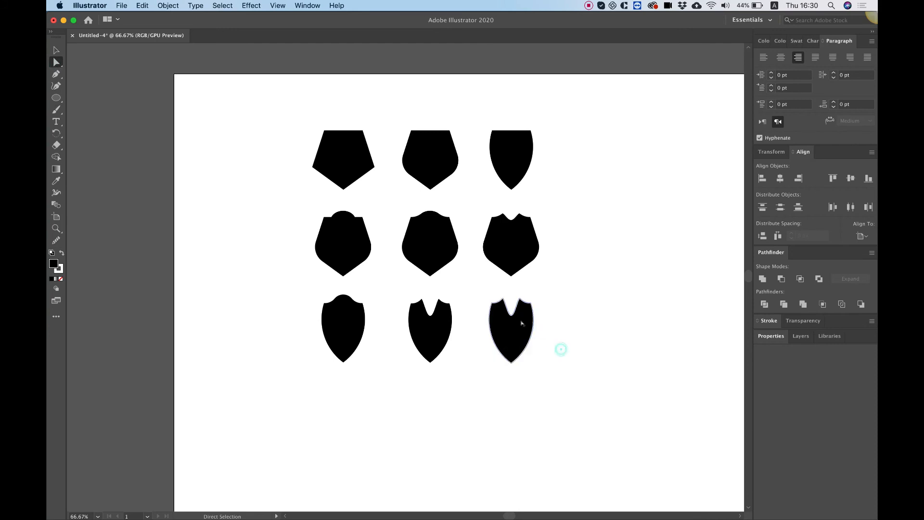
Raise the notch anchor and the bottom tip anchor of the third shield in the third row for a shallower notch and shorter body
click(512, 315)
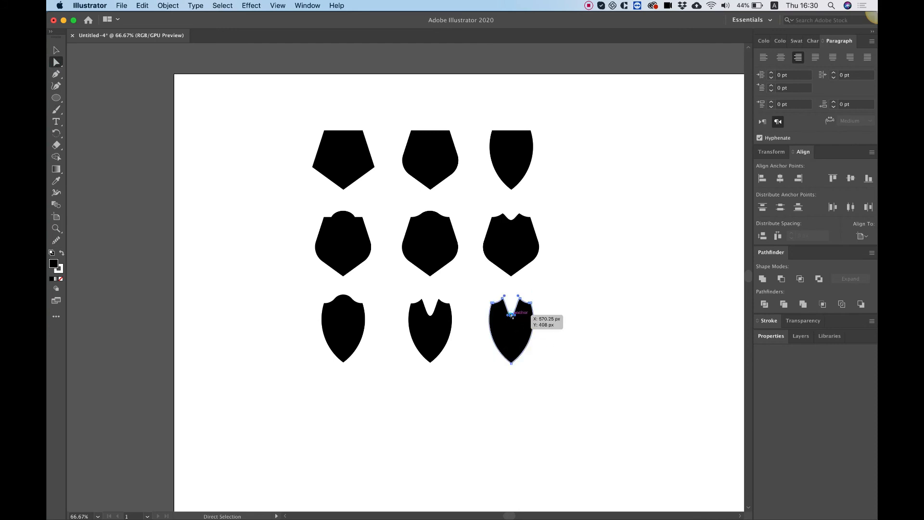
drag(512, 315, 511, 310)
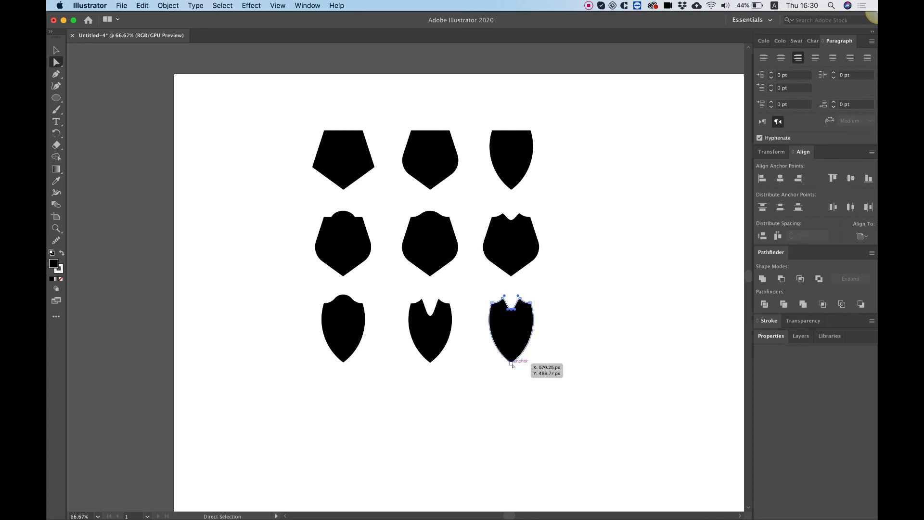
mouse_move(511, 364)
mouse_down()
mouse_move(512, 354)
mouse_move(485, 354)
mouse_move(511, 364)
mouse_move(511, 353)
mouse_up()
key(super+z)
click(532, 378)
click(541, 378)
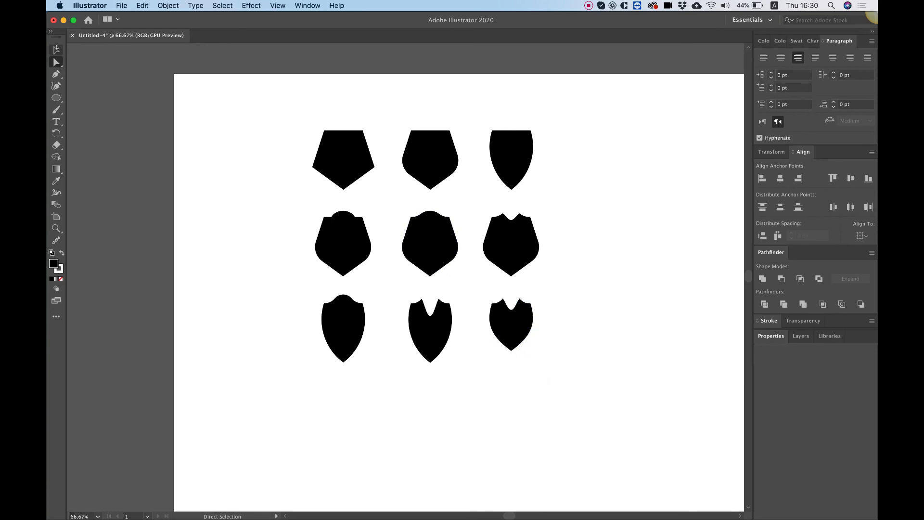
Move the shortened shield slightly down so it sits centered within the third row
key(v)
click(615, 280)
drag(518, 324, 524, 336)
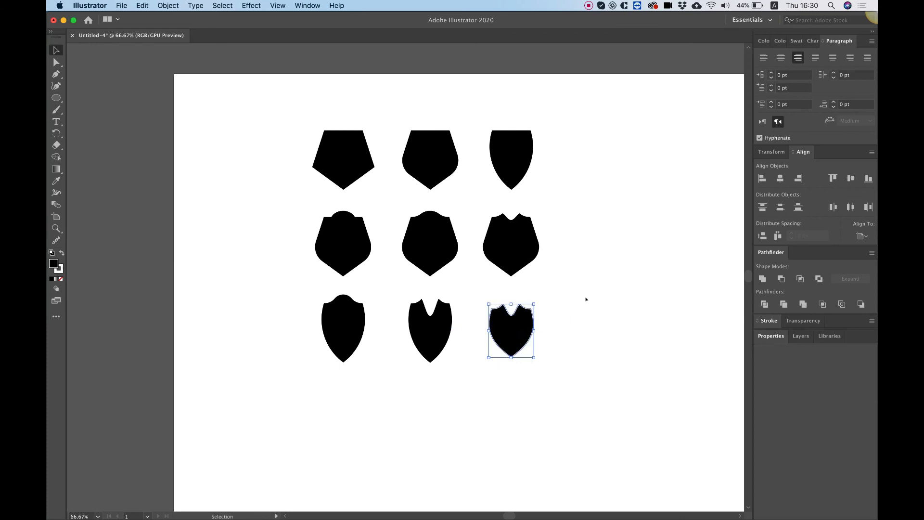